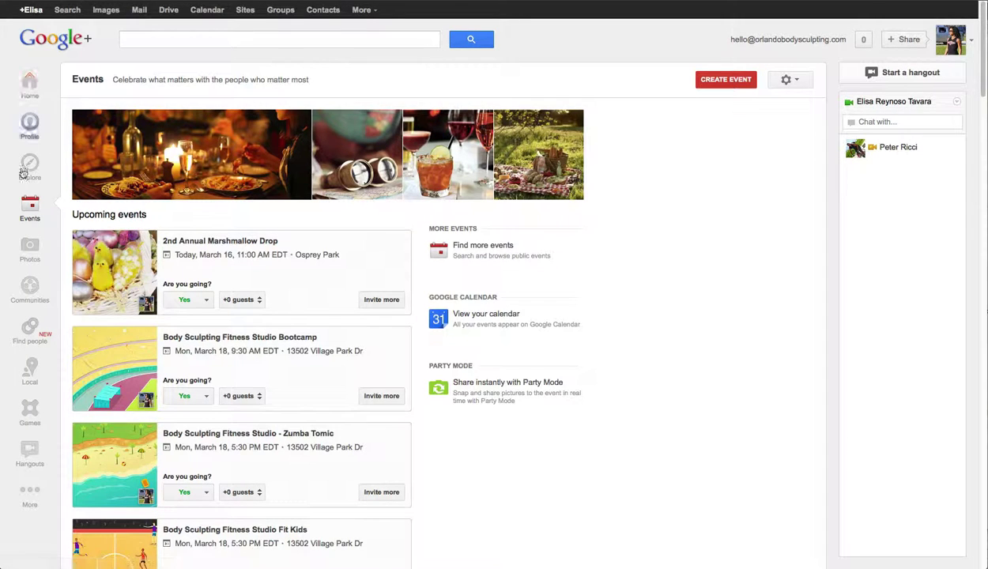
Open the Events page and look through the list of upcoming events
left_click(35, 219)
scroll(751, 324, "down", 12)
scroll(751, 324, "down", 12)
scroll(752, 323, "down", 2)
scroll(752, 323, "up", 15)
scroll(752, 323, "up", 3)
Start creating a new event and go through the quick tour of the event form to its end
left_click(716, 83)
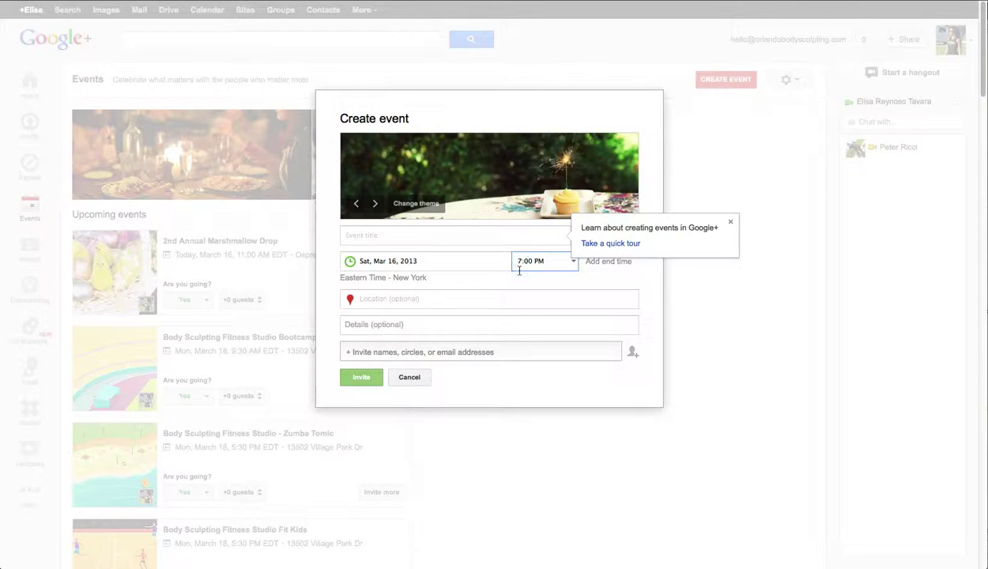
right_click(601, 246)
key("Escape")
left_click(599, 245)
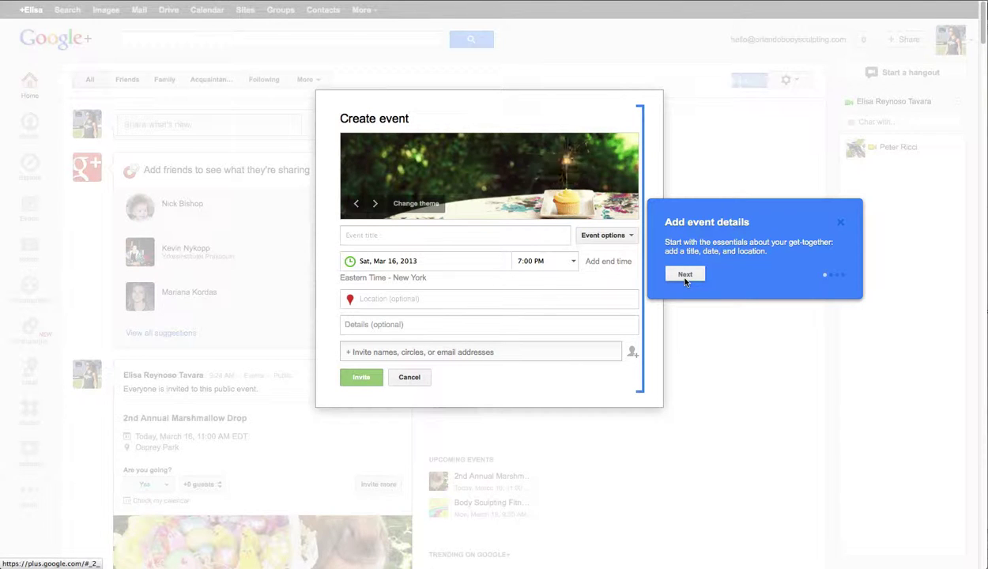
left_click(685, 276)
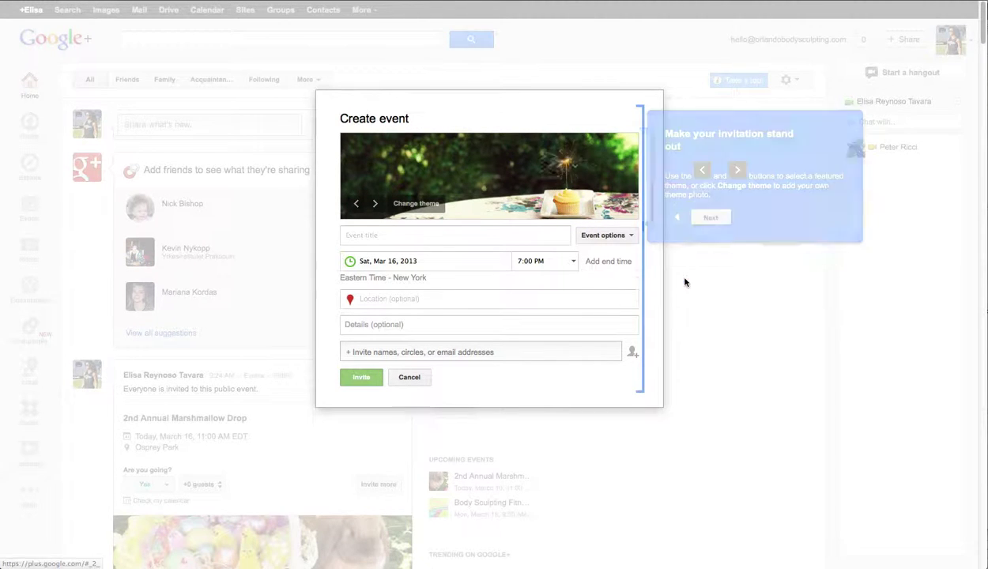
left_click(698, 221)
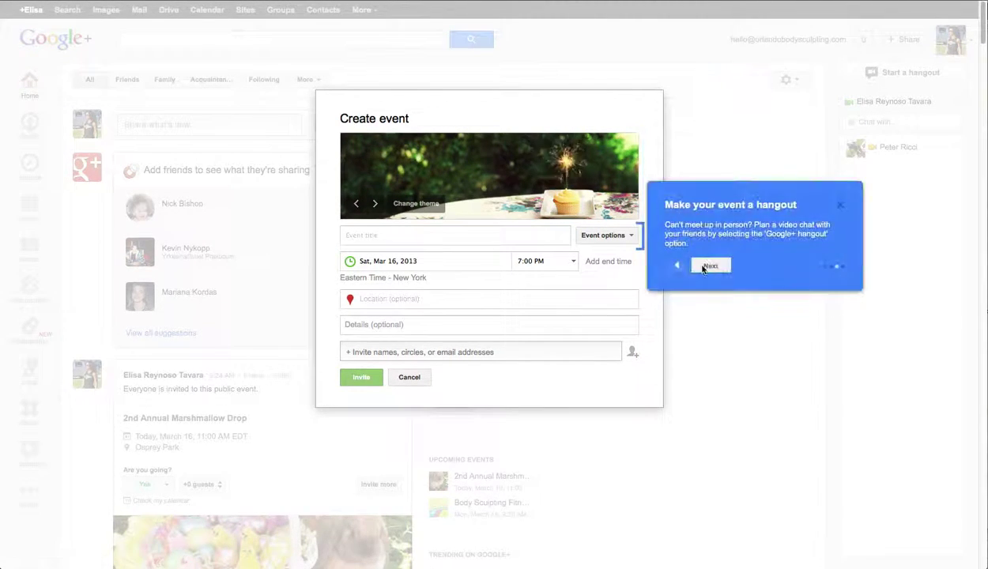
left_click(698, 268)
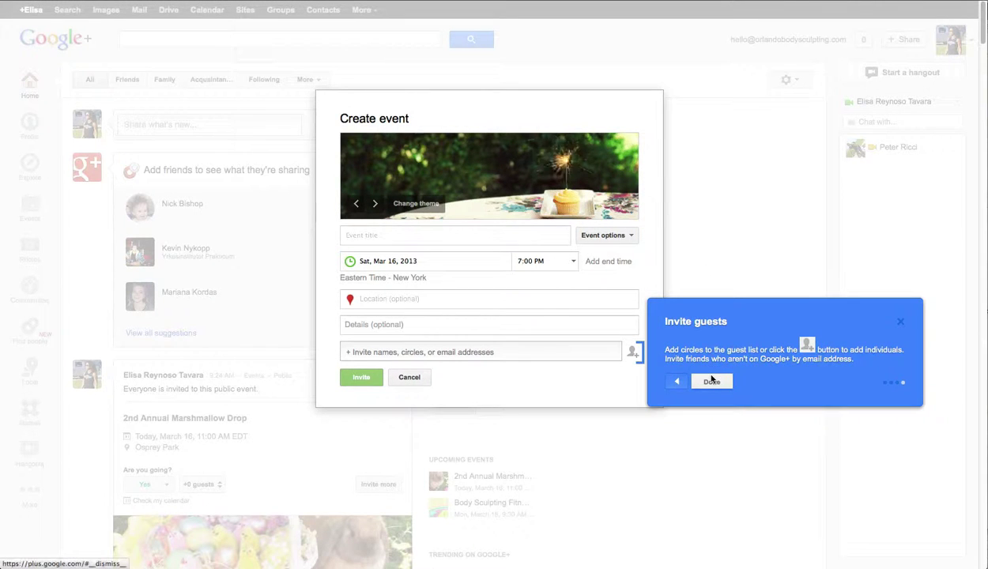
left_click(712, 382)
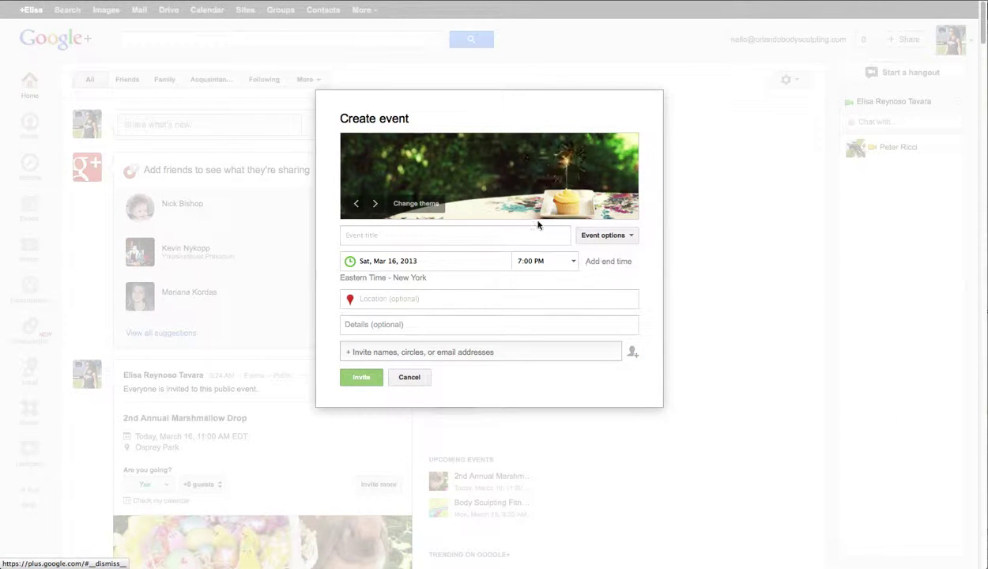
Set the event's theme to the yellow stadium and running track illustration from the Sports and games category
left_click(387, 235)
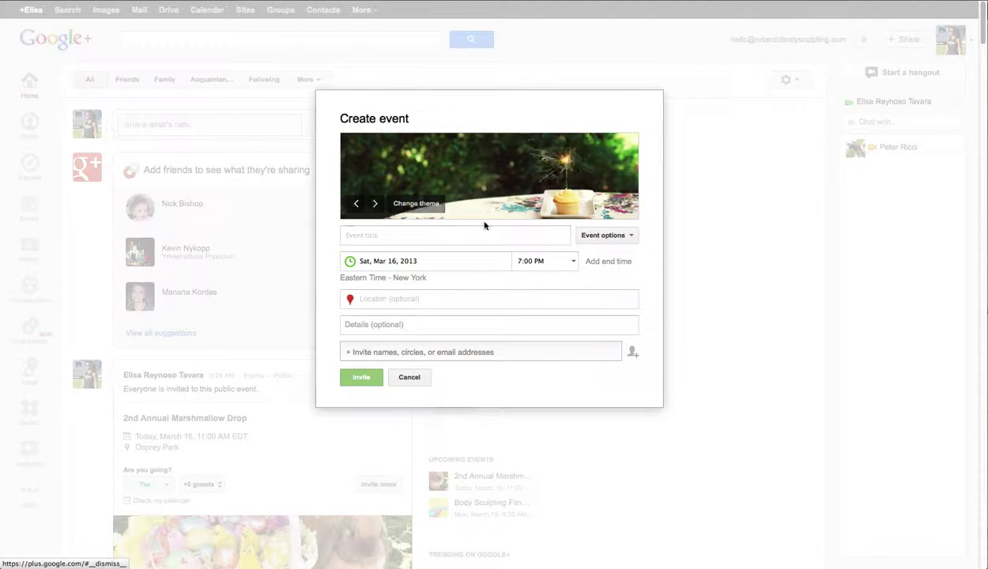
left_click(406, 204)
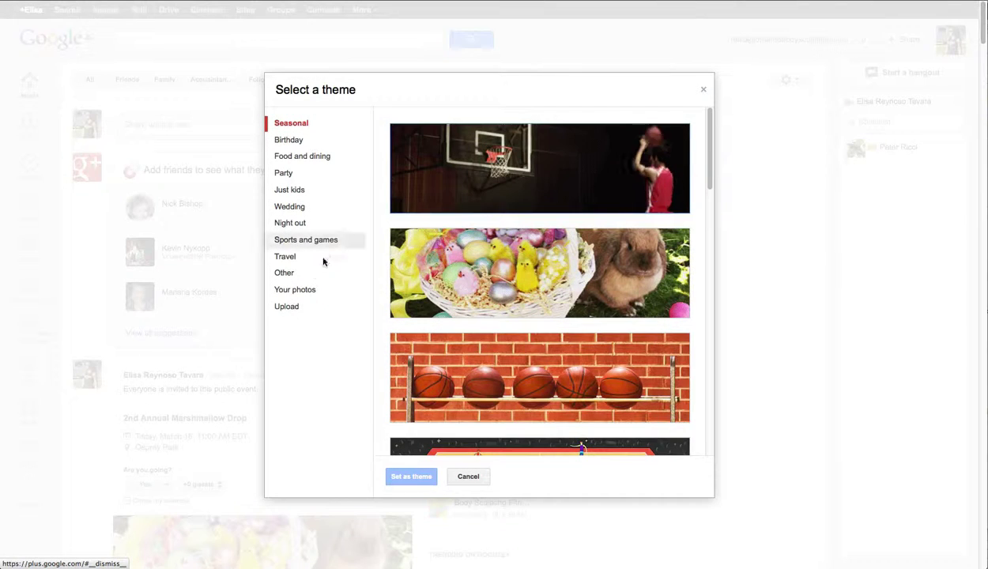
left_click(304, 241)
scroll(499, 258, "down", 10)
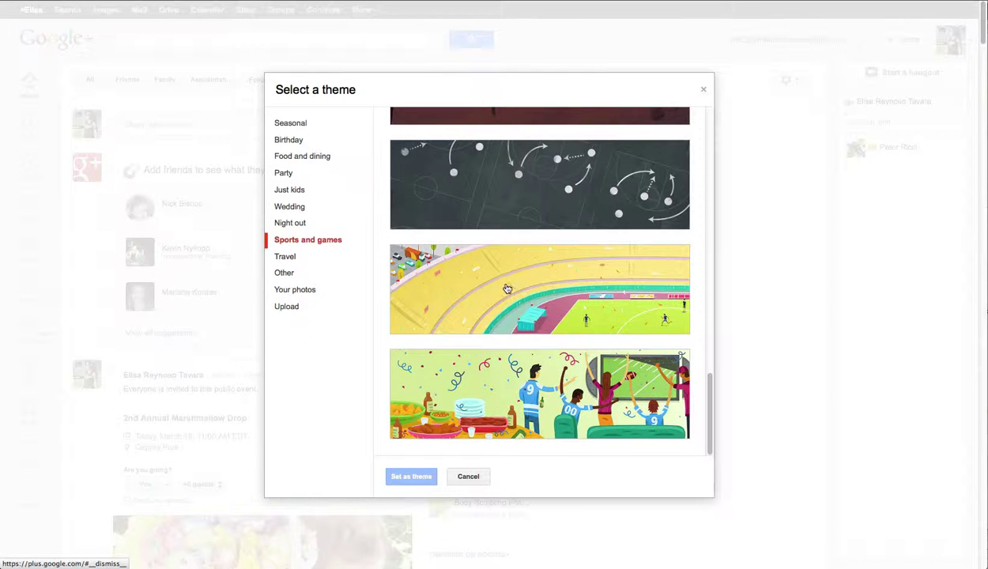
scroll(507, 288, "up", 5)
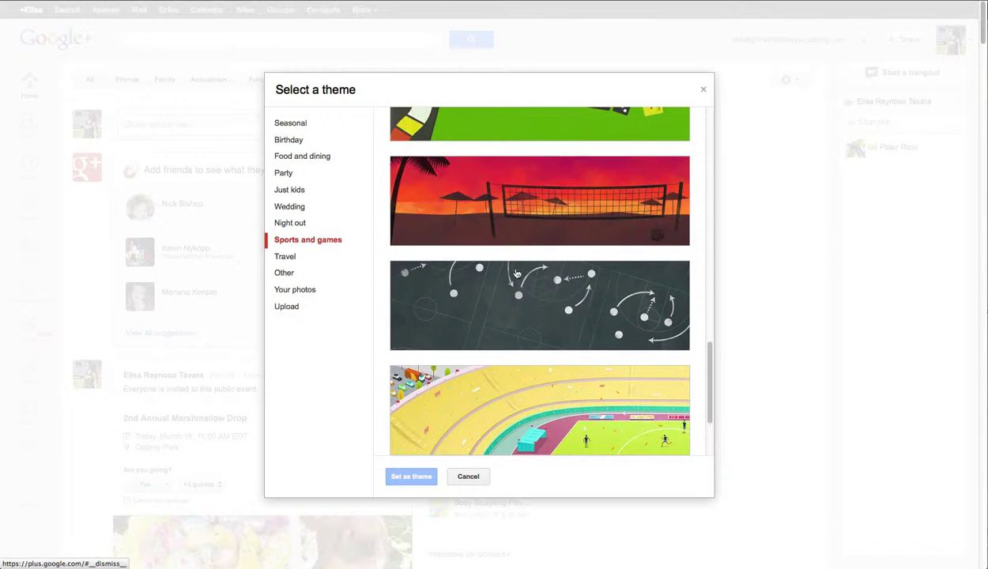
scroll(516, 277, "up", 6)
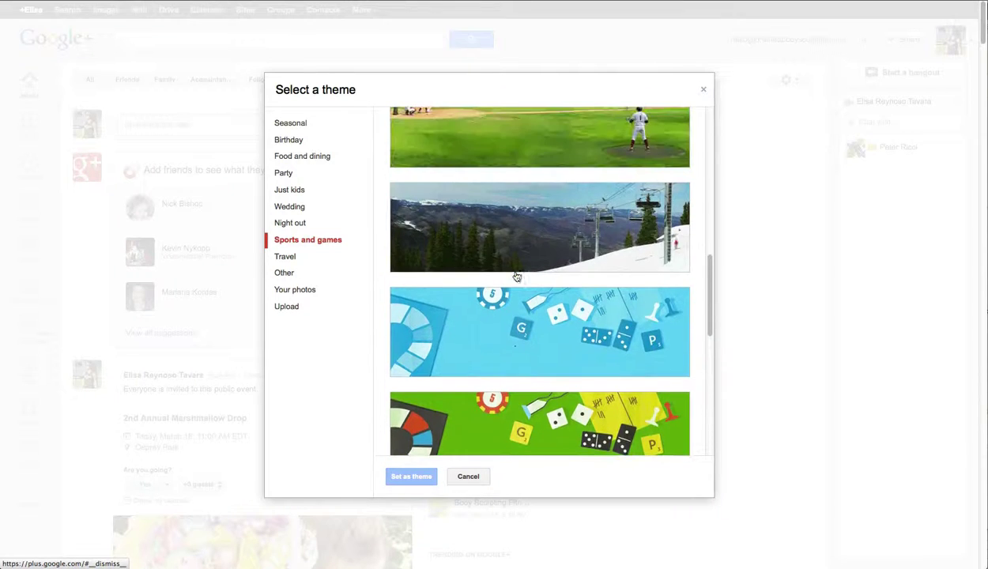
scroll(518, 292, "up", 5)
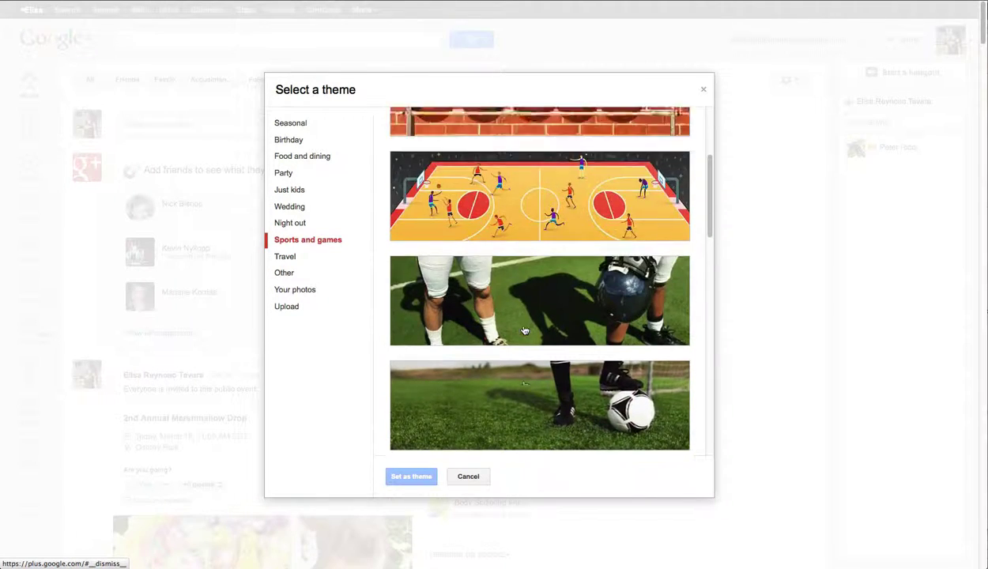
scroll(522, 348, "up", 2)
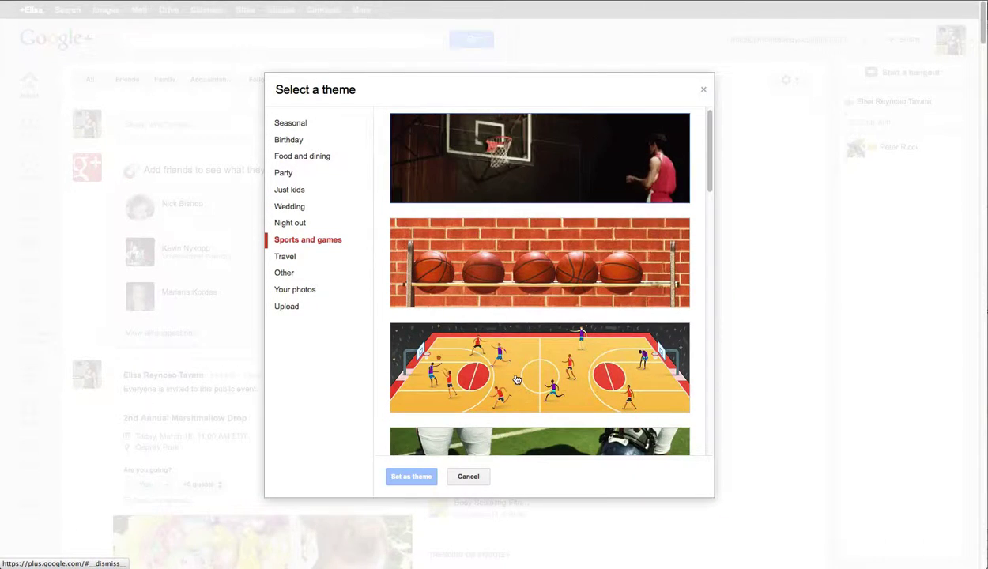
scroll(517, 380, "down", 15)
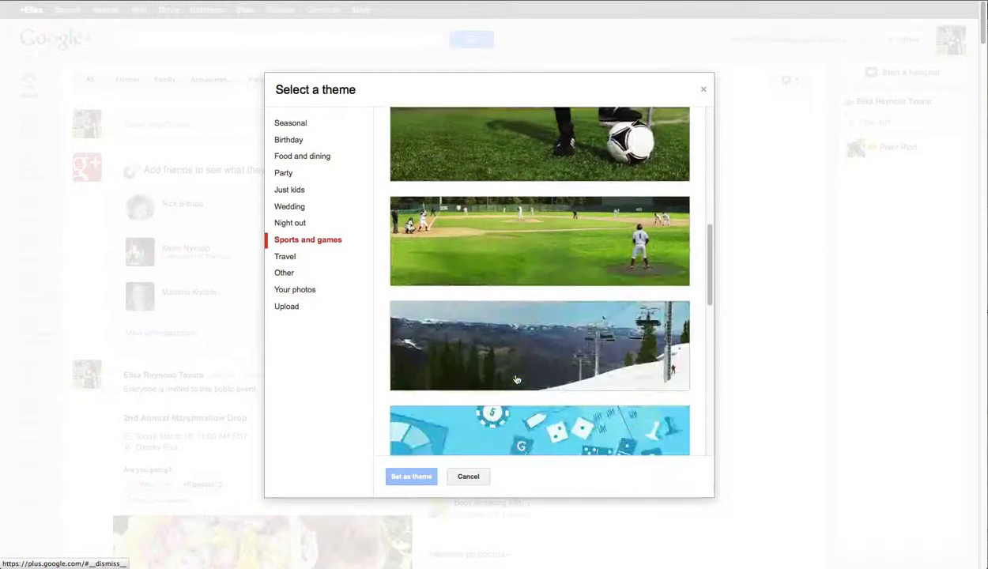
scroll(316, 309, "down", 2)
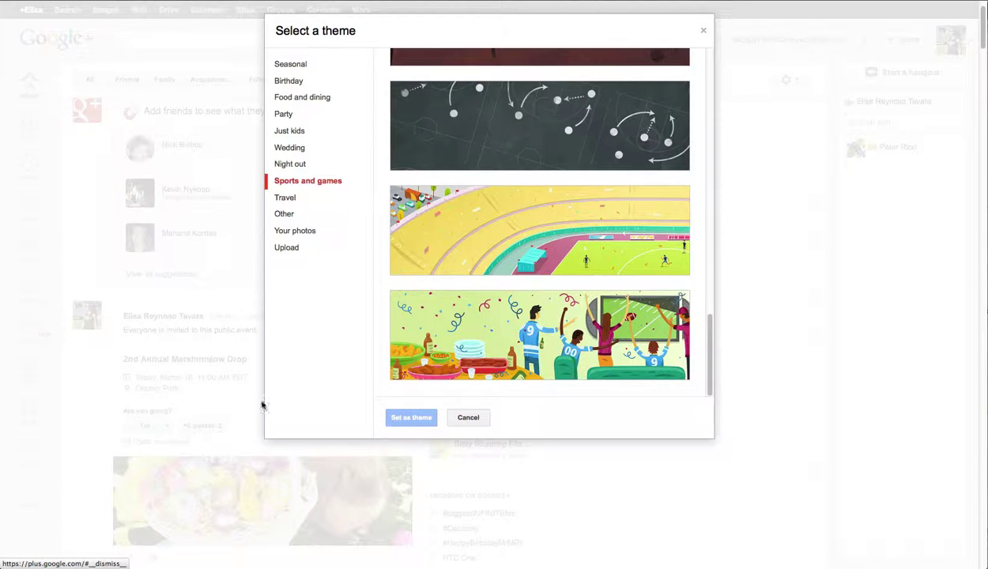
left_click(555, 225)
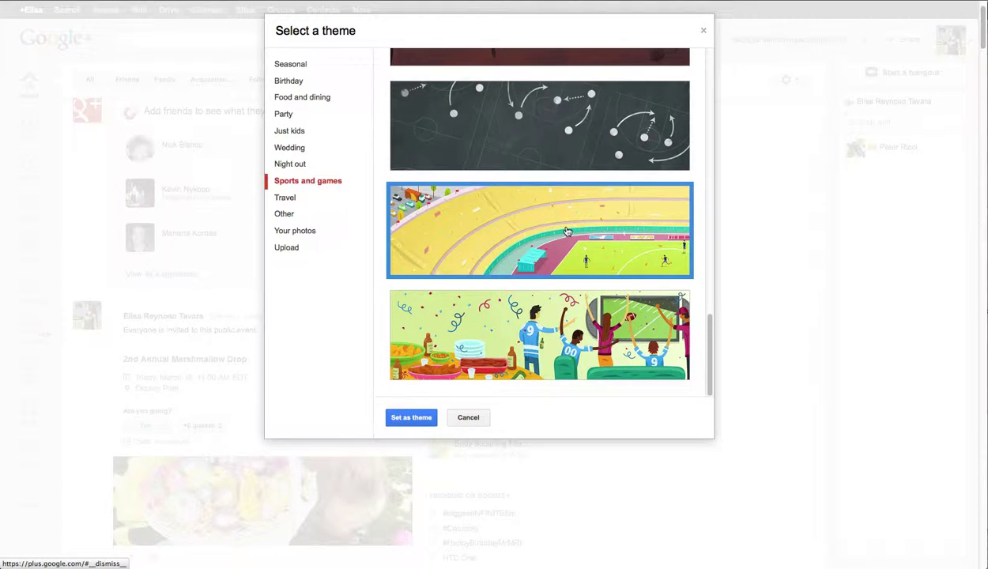
left_click(409, 418)
Turn on the additional fields in the advanced event options
left_click(365, 183)
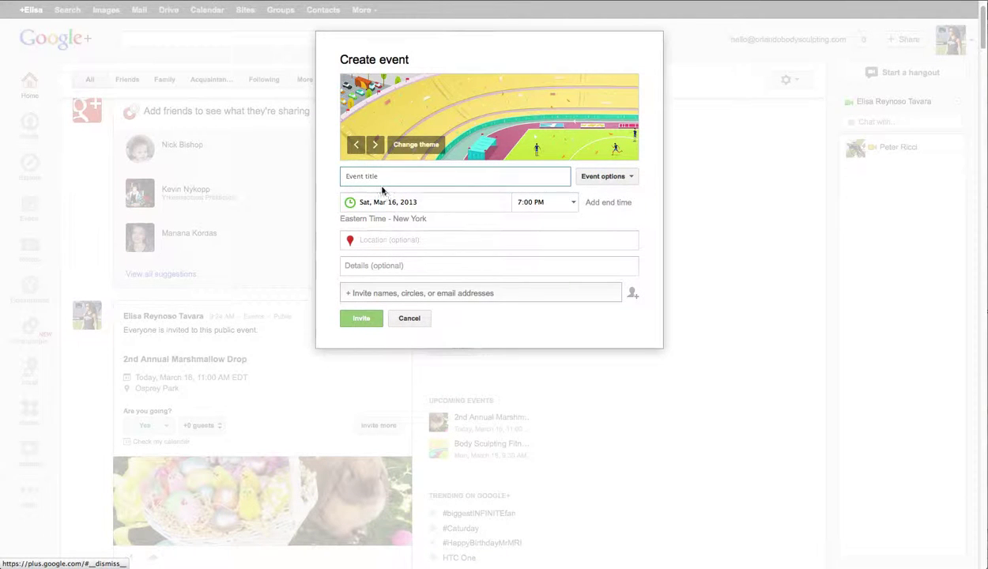
left_click(632, 178)
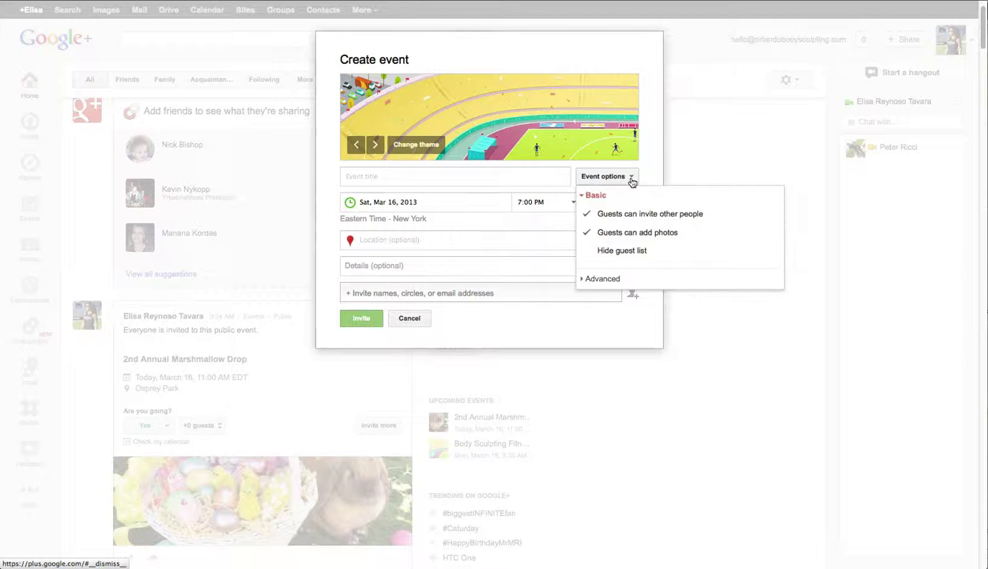
left_click(623, 280)
left_click(626, 294)
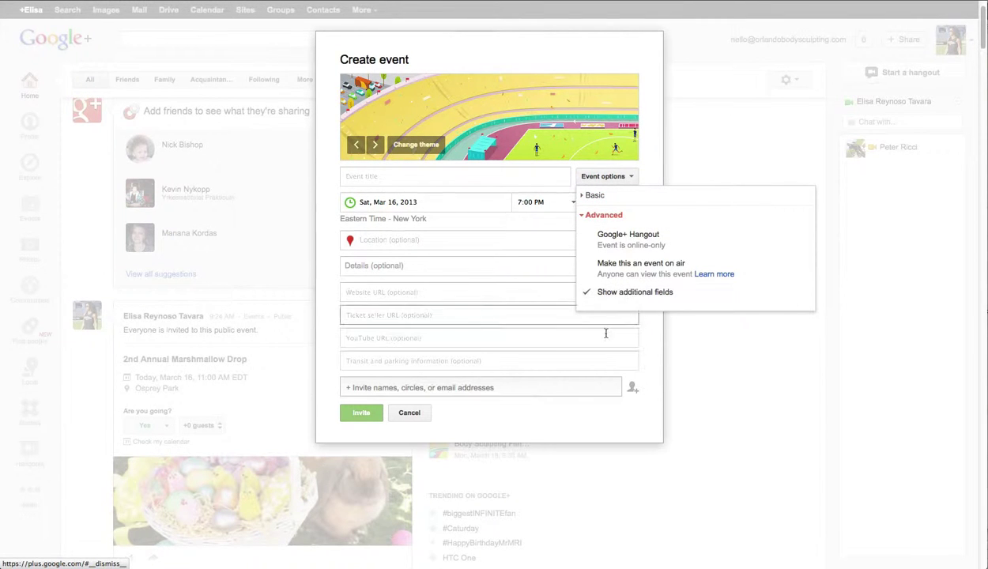
left_click(476, 233)
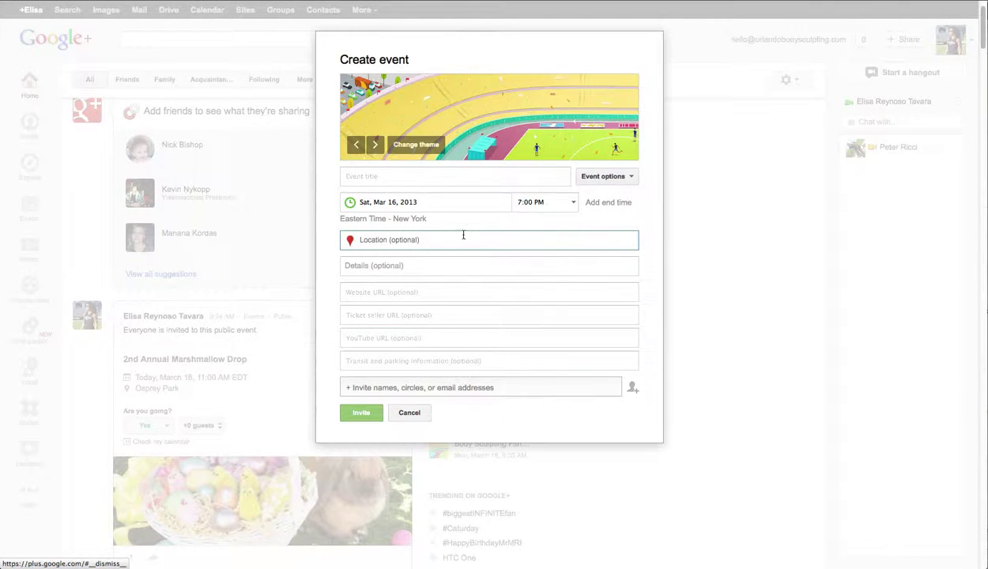
Add an end time to the event, keeping the suggested 9:00 PM on Mar 16, 2013
left_click(384, 177)
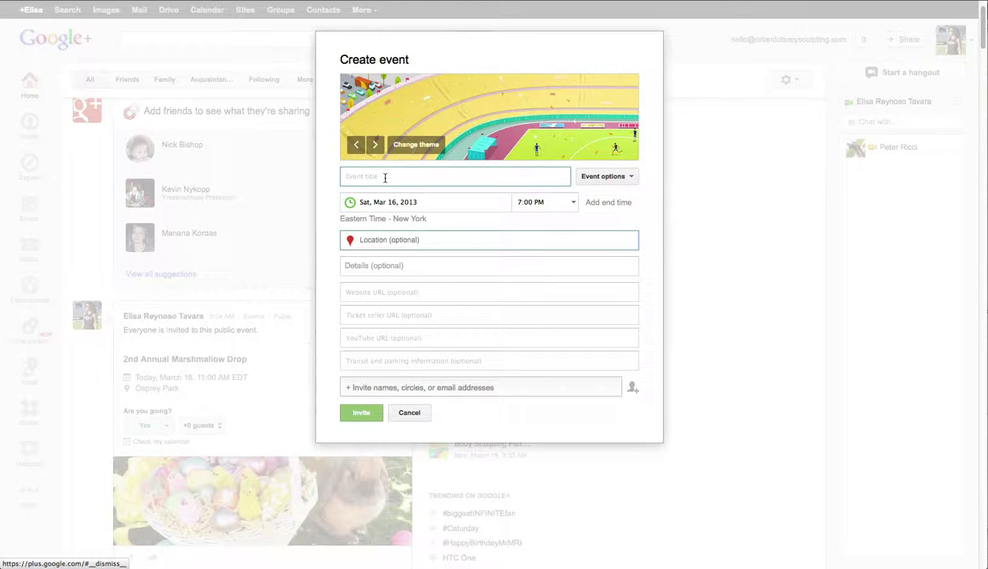
left_click(433, 204)
left_click(606, 203)
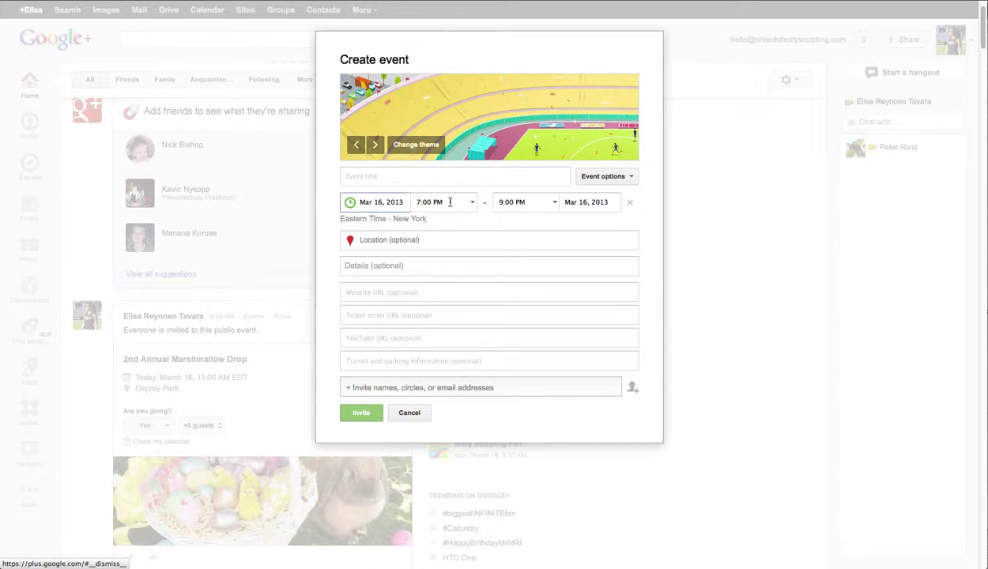
Examine the event form's optional location, details, website, ticket seller, YouTube, and transit and parking fields
left_click(487, 242)
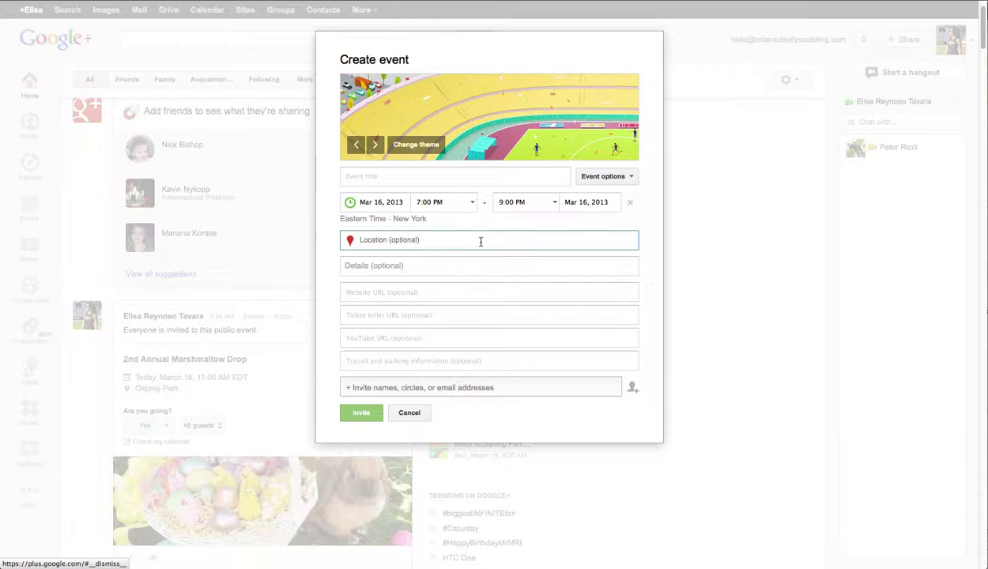
left_click(445, 266)
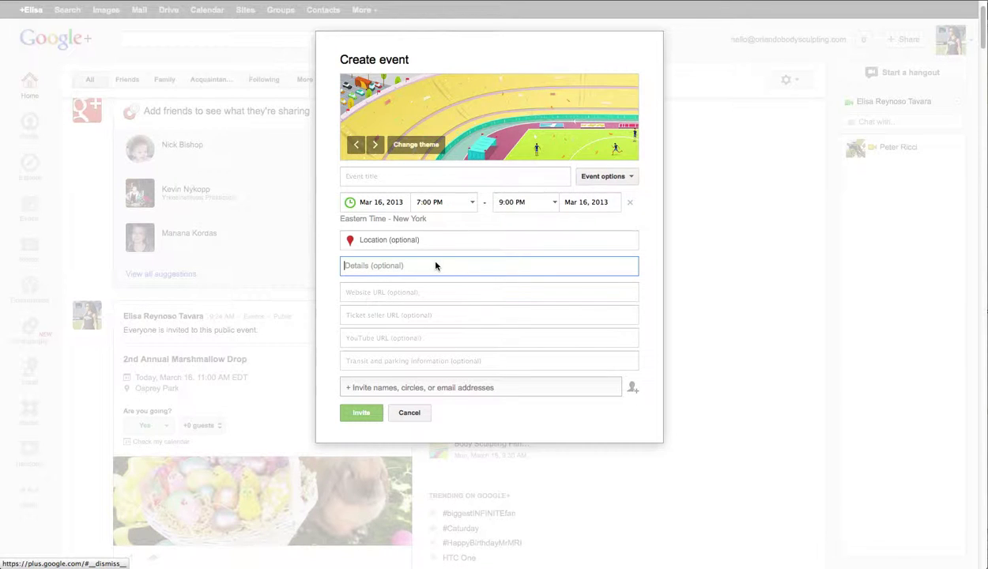
left_click(427, 283)
left_click(419, 267)
left_click(380, 292)
left_click(379, 316)
left_click(375, 342)
left_click(382, 365)
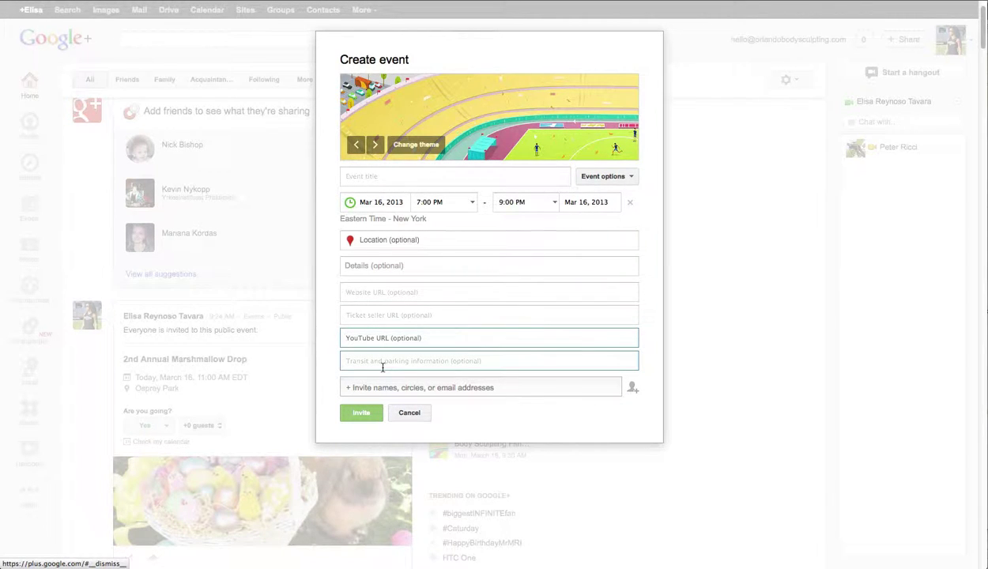
left_click(382, 367)
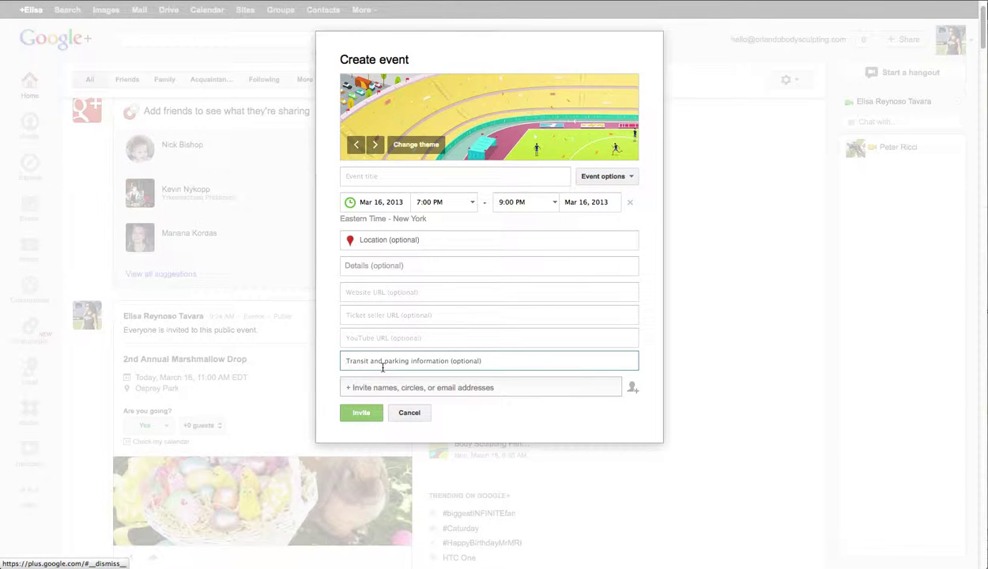
Review the advanced event options once more and discard the new event without sending invitations
left_click(614, 177)
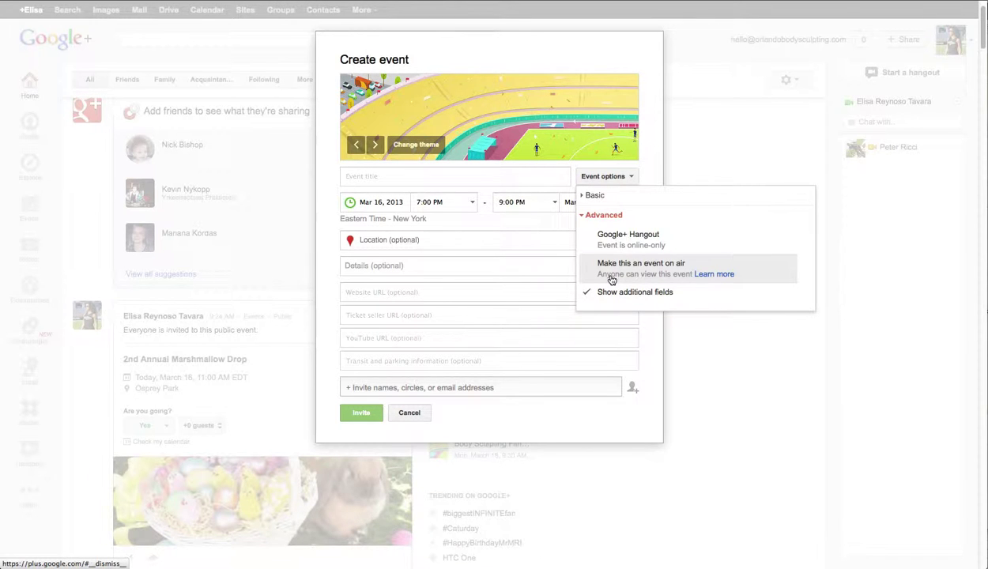
left_click(454, 315)
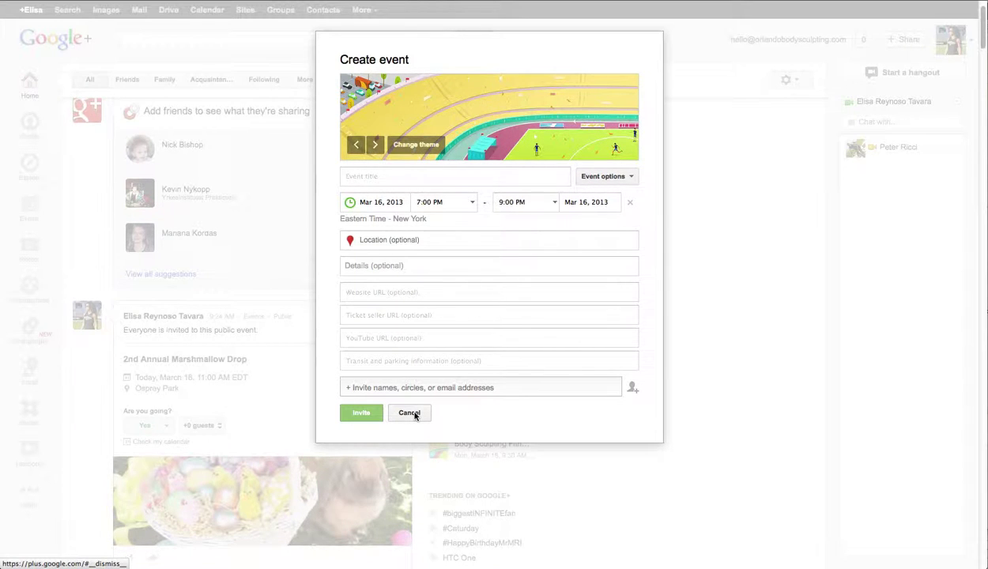
left_click(410, 413)
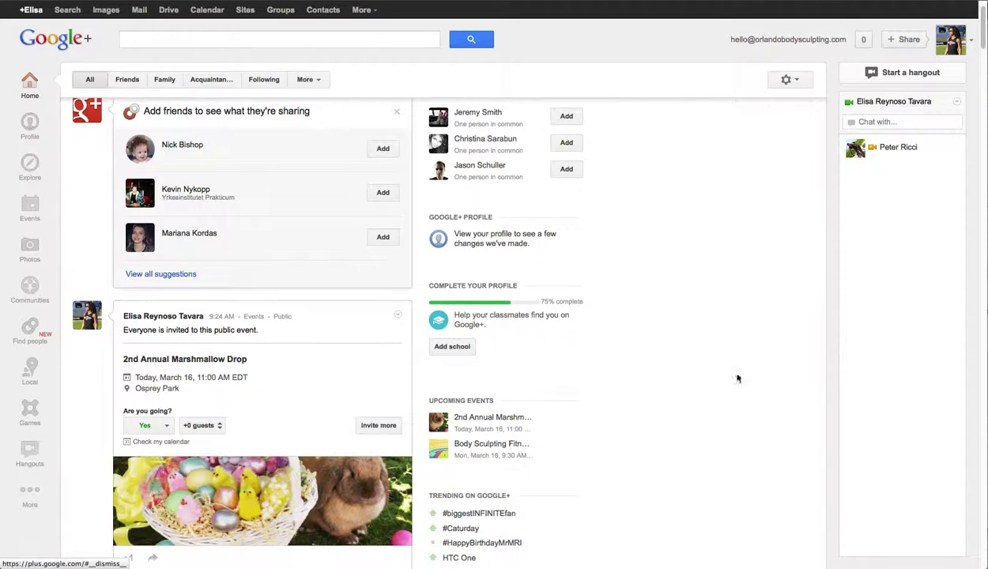
Return to the Events page, open the Body Sculpting Fitness Studio Bootcamp event, and view its available actions
scroll(686, 392, "down", 3)
scroll(690, 393, "down", 2)
scroll(690, 393, "up", 7)
left_click(29, 207)
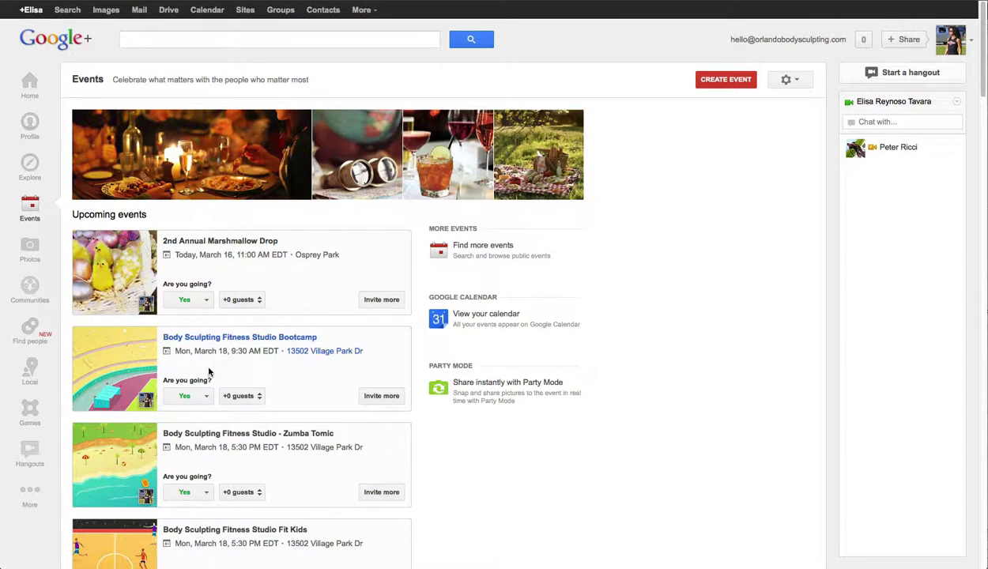
left_click(219, 340)
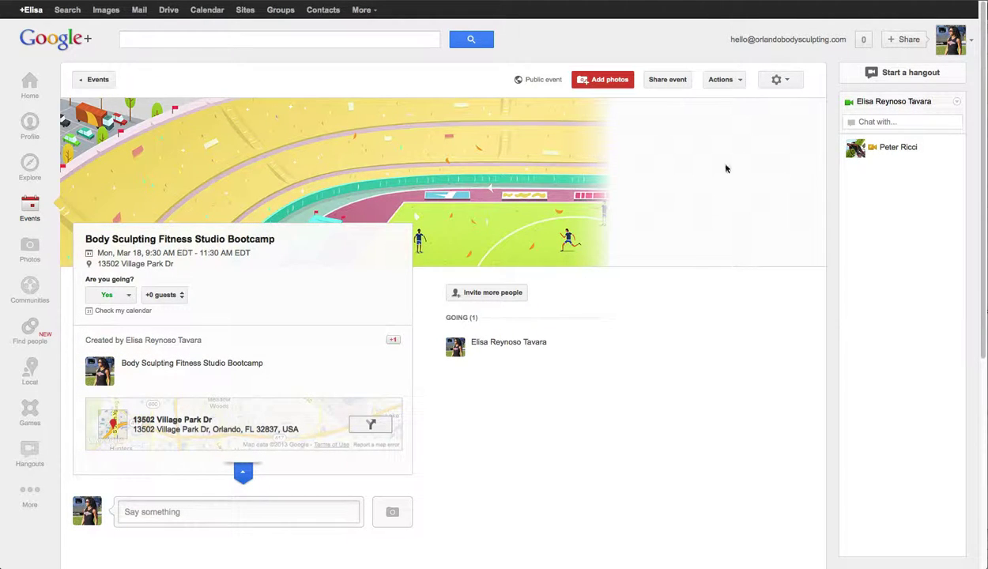
left_click(724, 84)
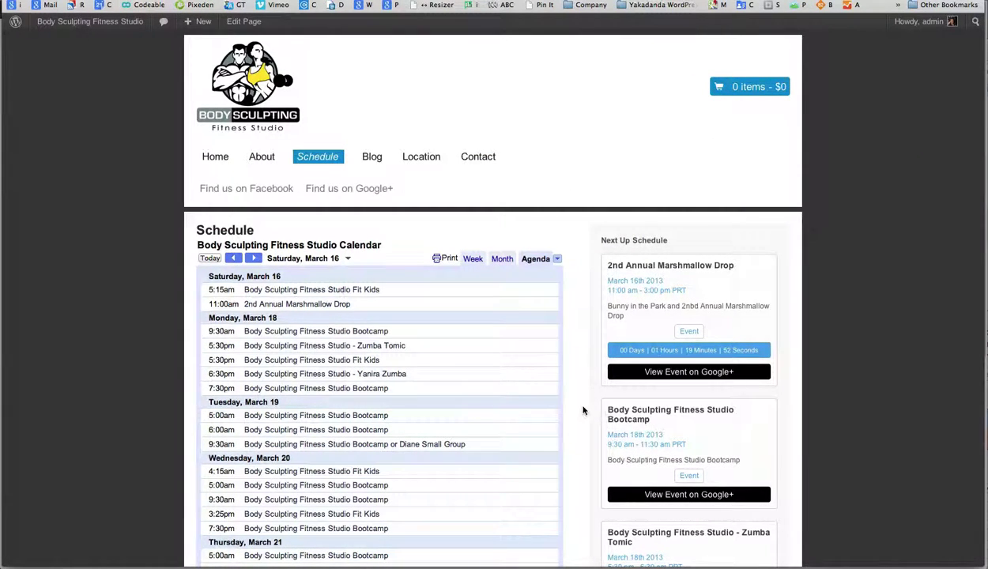
Examine the studio website's Schedule page, covering the agenda calendar, the past events section and the Next Up Schedule list
scroll(578, 409, "down", 5)
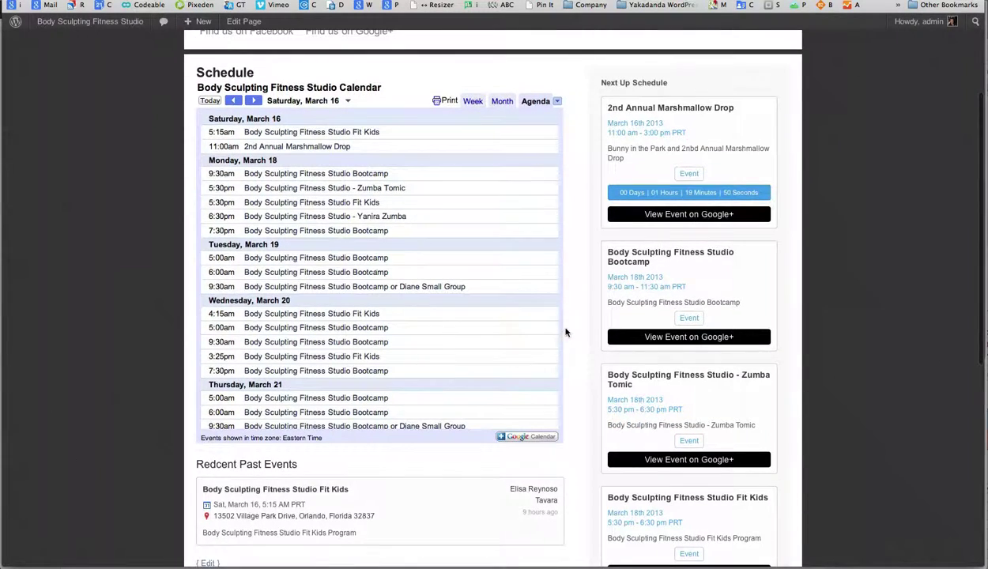
scroll(571, 331, "down", 5)
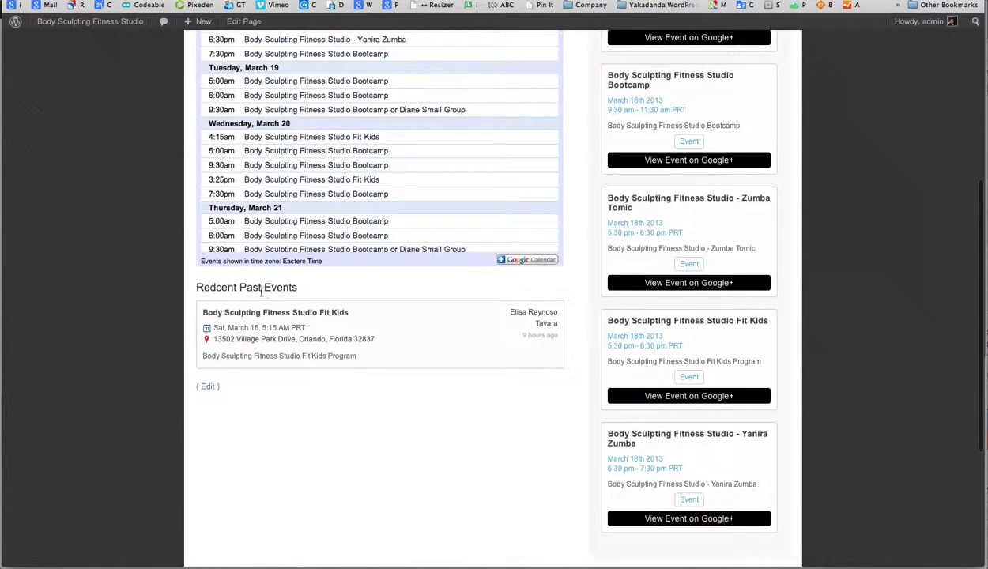
scroll(481, 332, "up", 5)
scroll(481, 332, "up", 3)
scroll(804, 245, "down", 4)
scroll(805, 254, "down", 4)
scroll(792, 255, "up", 9)
scroll(792, 251, "down", 12)
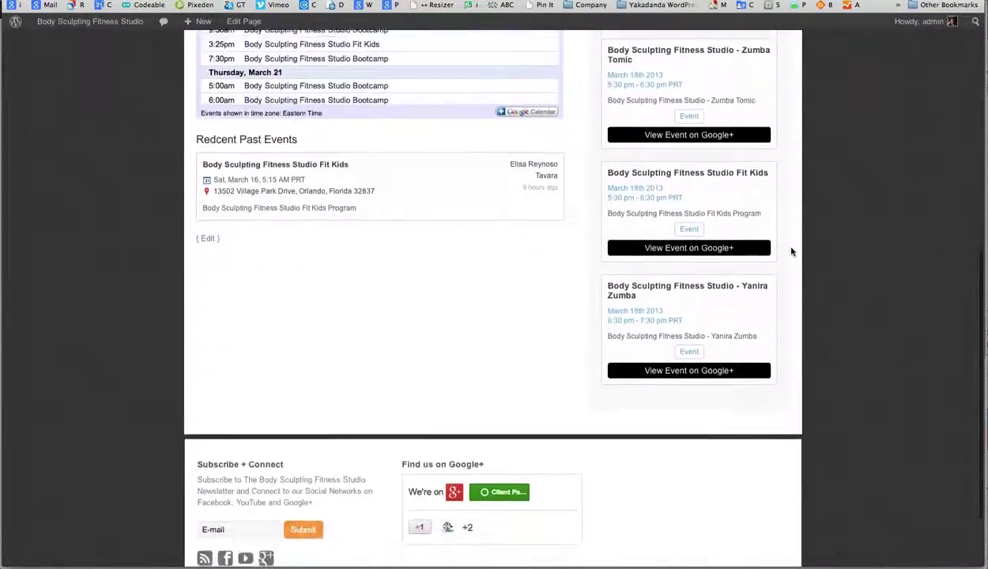
scroll(792, 251, "up", 6)
scroll(792, 252, "up", 6)
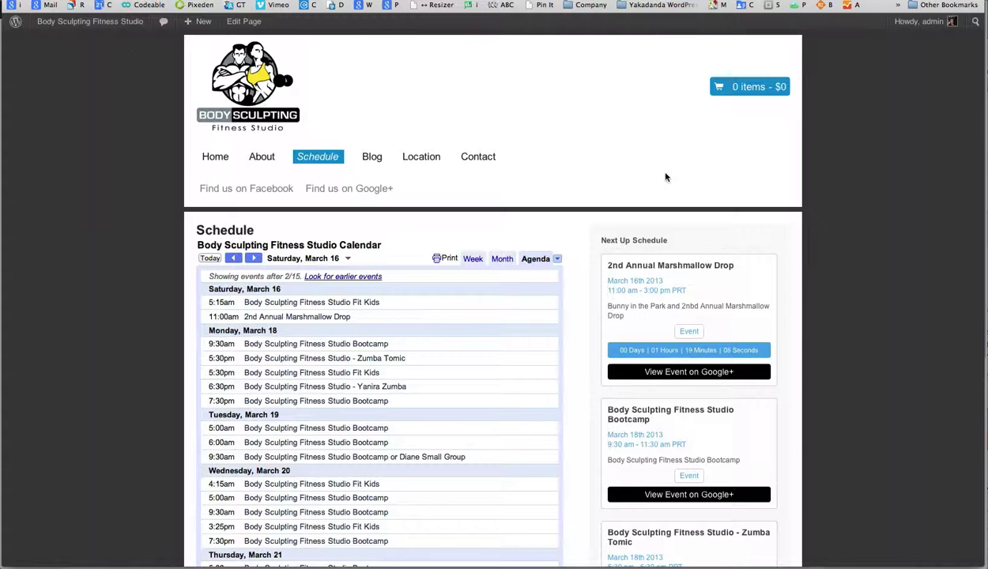
scroll(666, 177, "down", 2)
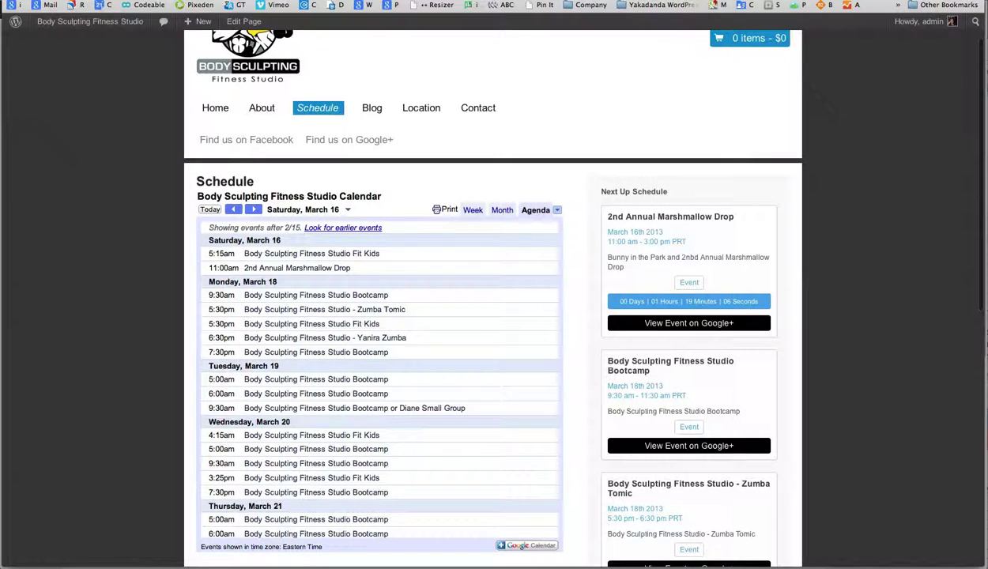